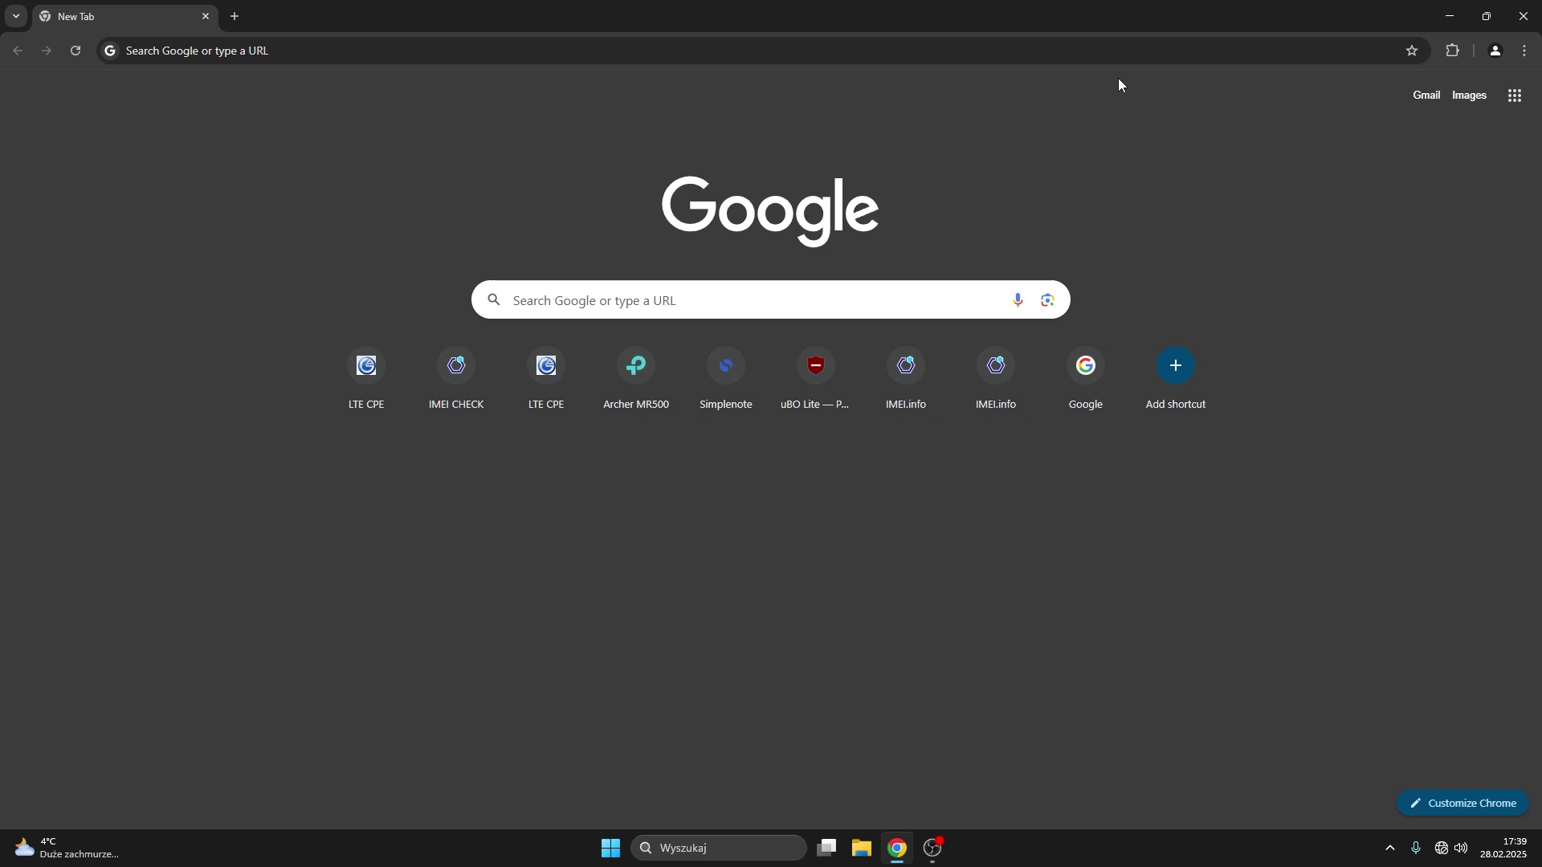
{"action": "type", "text": "http://tplinkmodem.net/"}
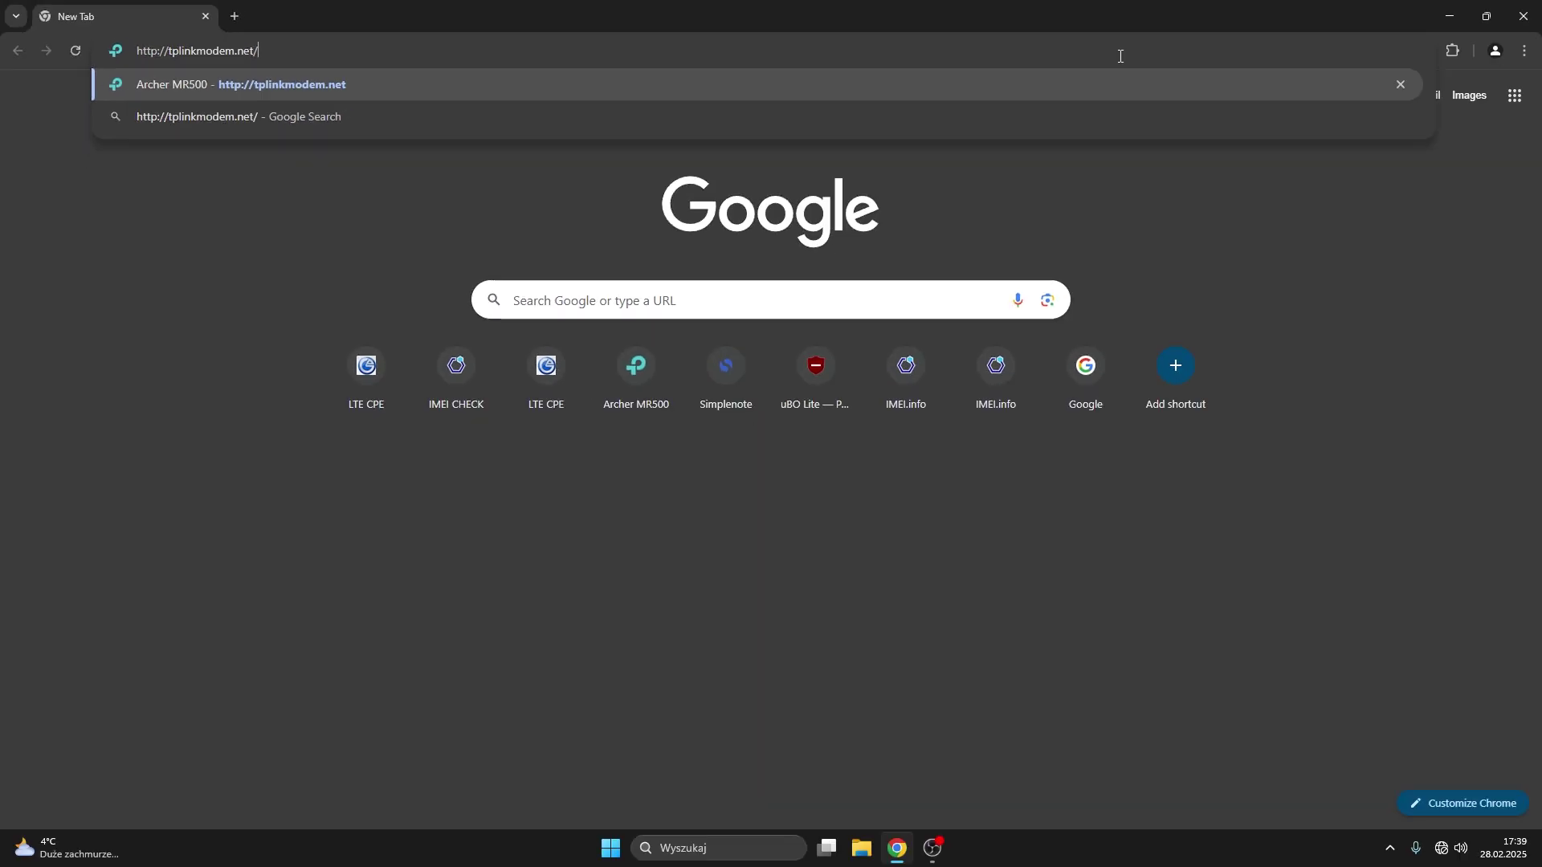
Load the tplinkmodem.net router admin page to reach the Archer MR500 Network Map.
{"action": "key", "text": "Return"}
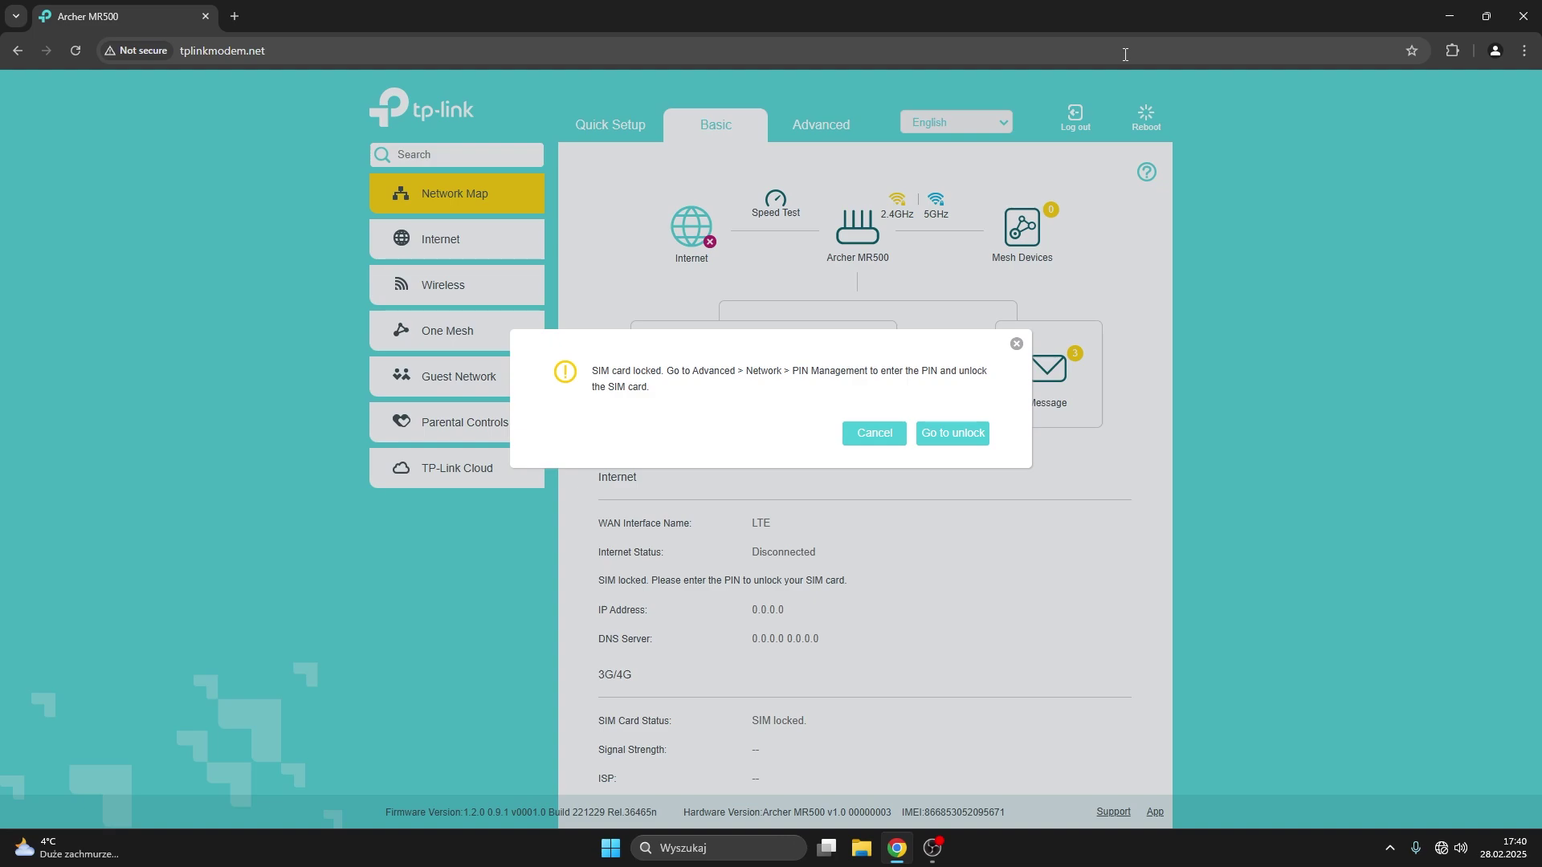
{"action": "left_click", "coordinate": [873, 432]}
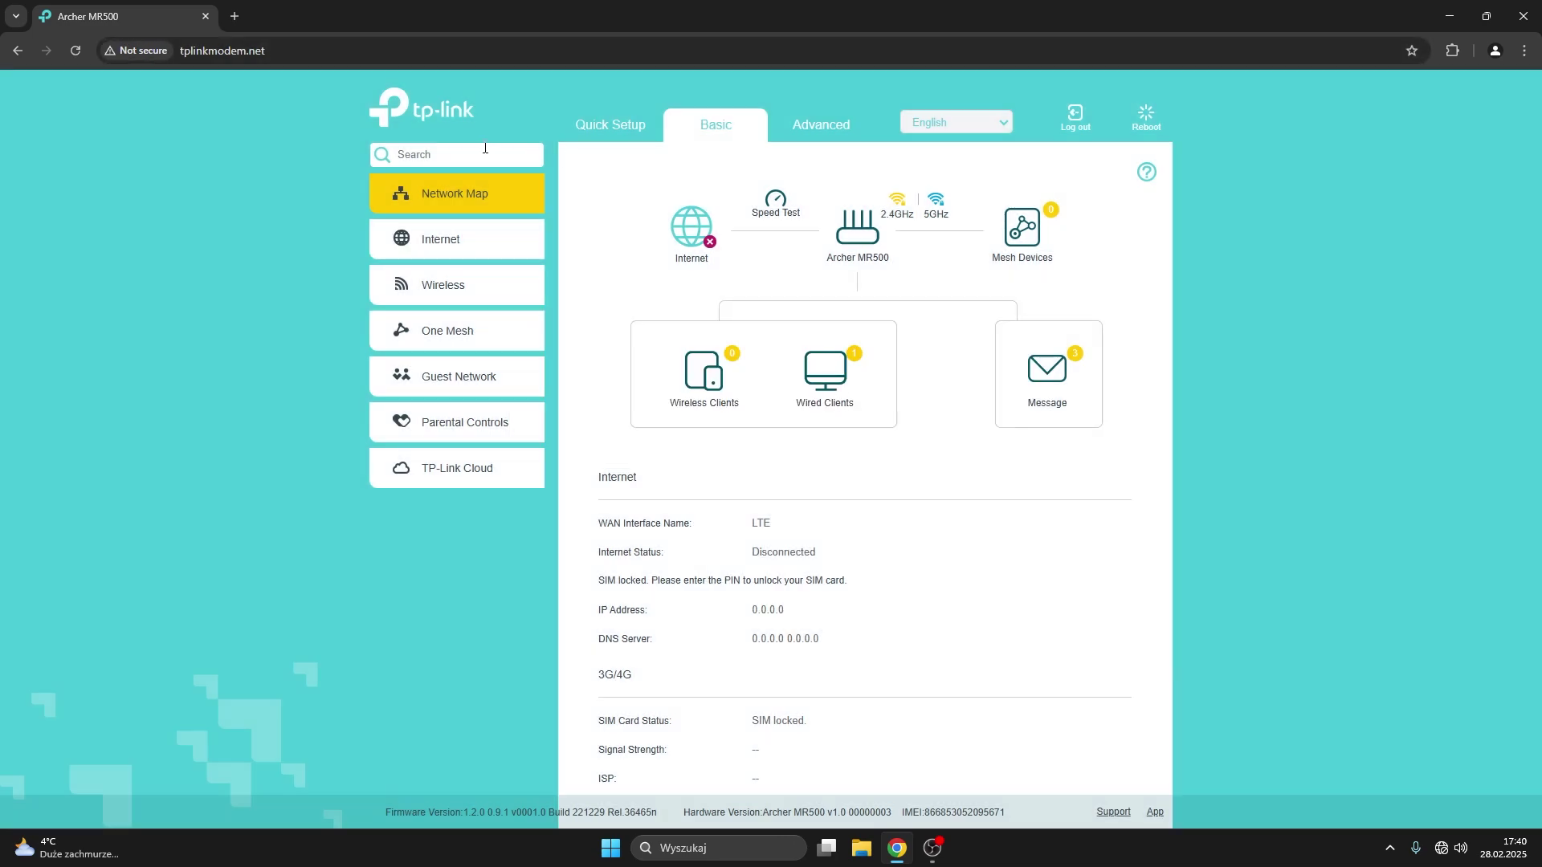
{"action": "left_click", "coordinate": [456, 155]}
{"action": "left_click", "coordinate": [349, 158]}
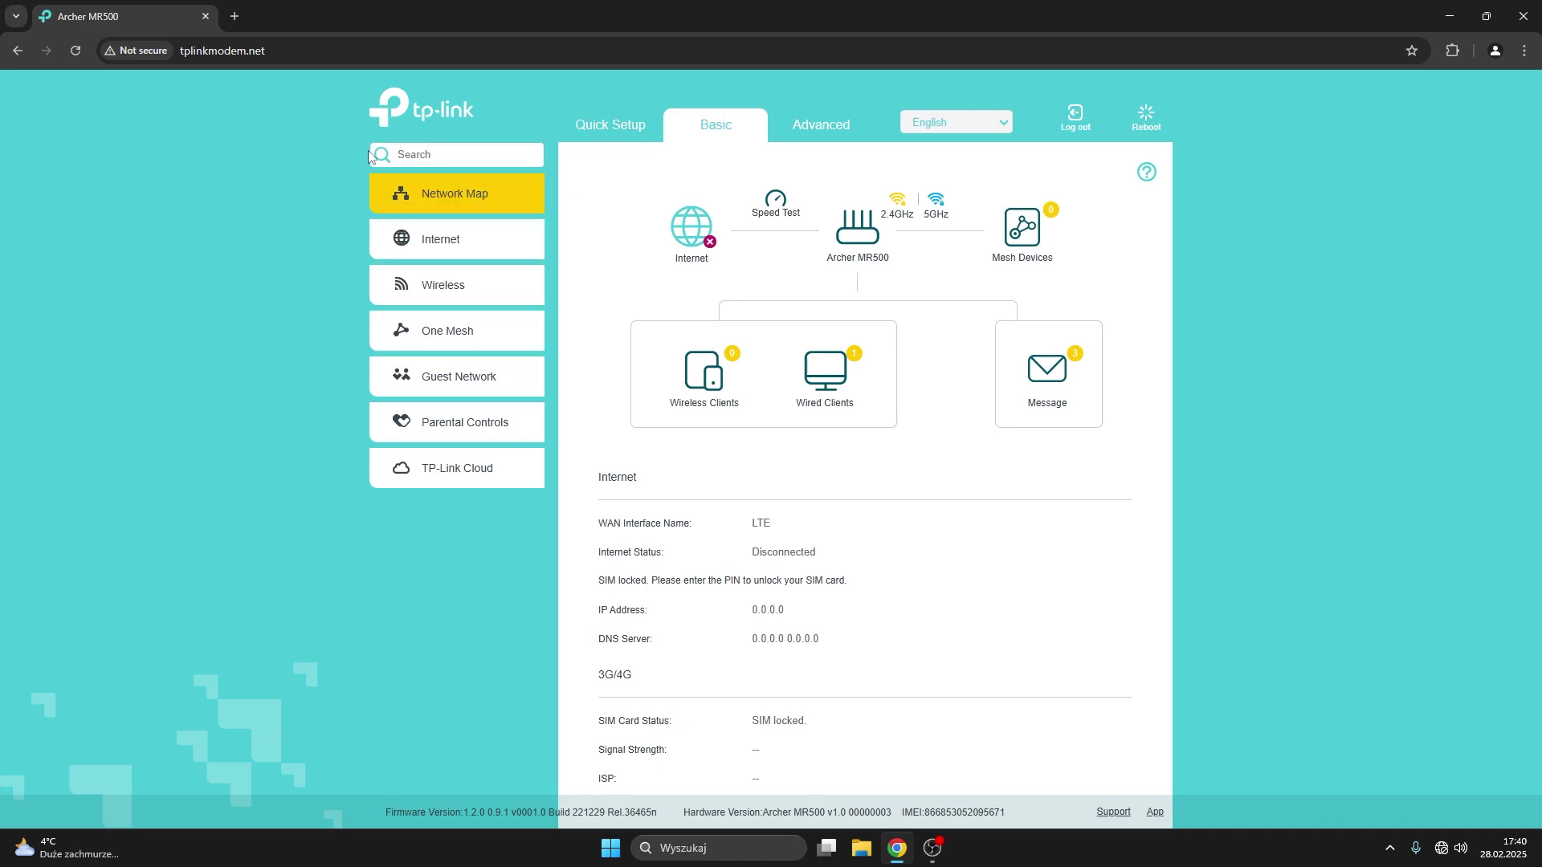